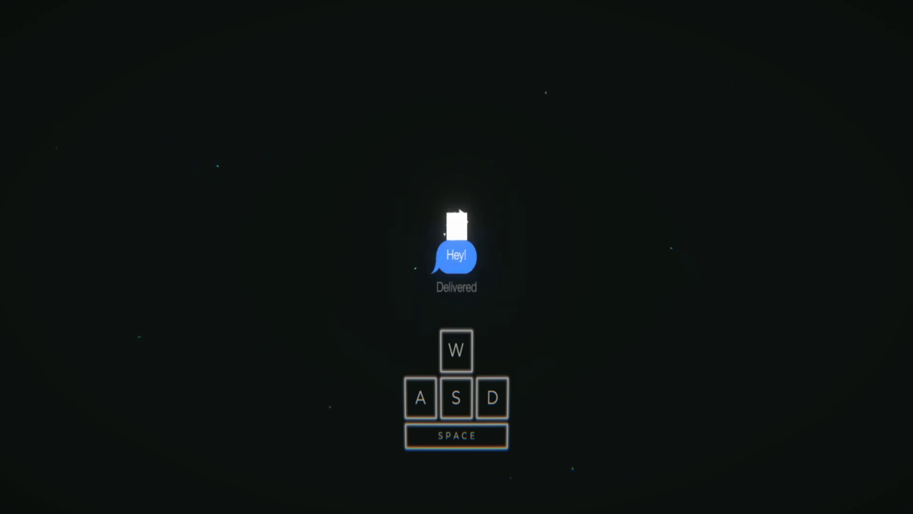
Step: Return to the Hey! bubble and send the question about the flight
{"action": "key", "text": "d"}
{"action": "key", "text": "s"}
{"action": "key", "text": "s"}
{"action": "key", "text": "s"}
{"action": "key", "text": "a"}
{"action": "key", "text": "space"}
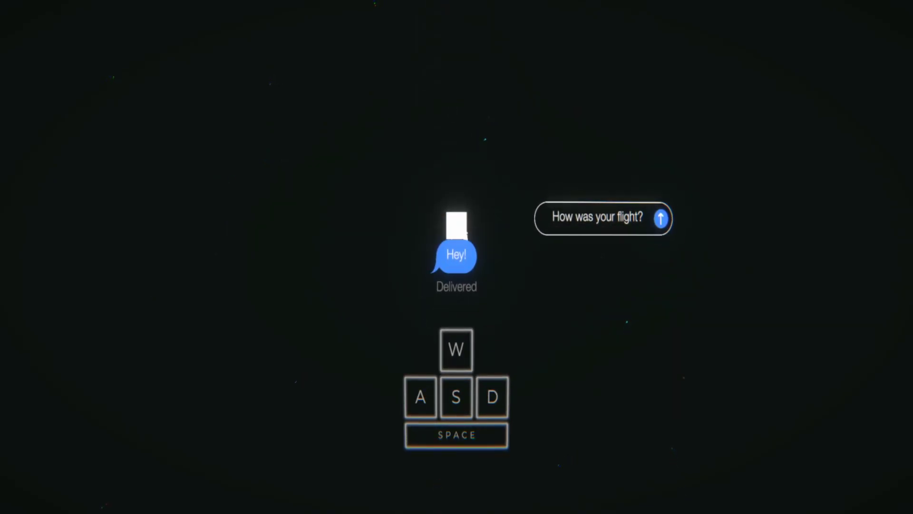
{"action": "key", "text": "space"}
{"action": "key", "text": "d"}
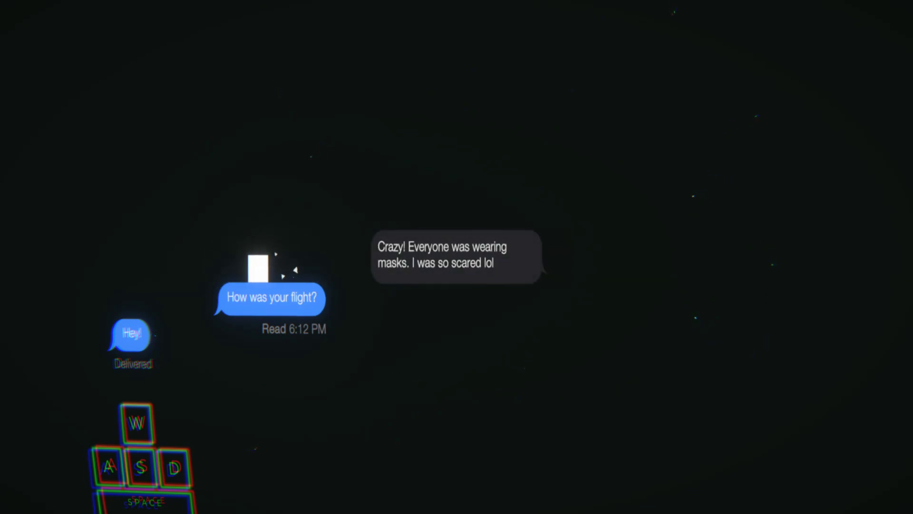
Step: Cross the friend's reply about everyone wearing masks and answer "That's insane!"
{"action": "key", "text": "space"}
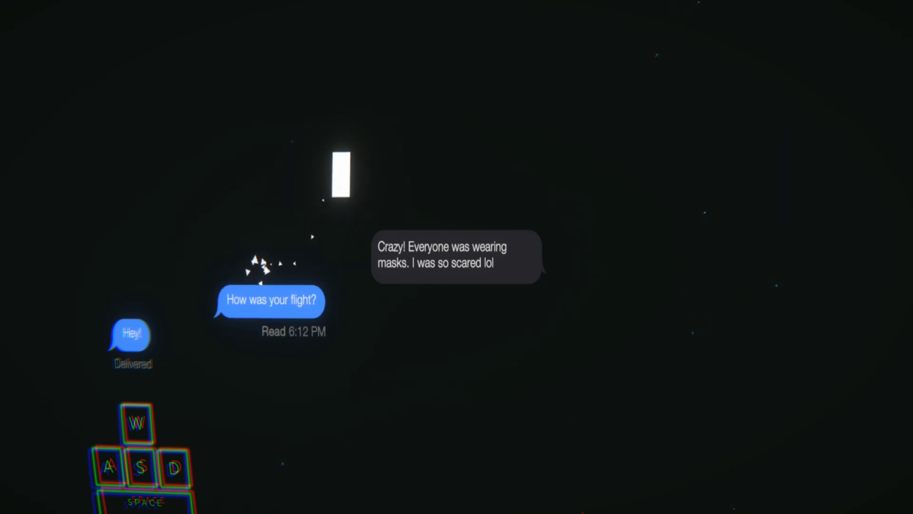
{"action": "key", "text": "d"}
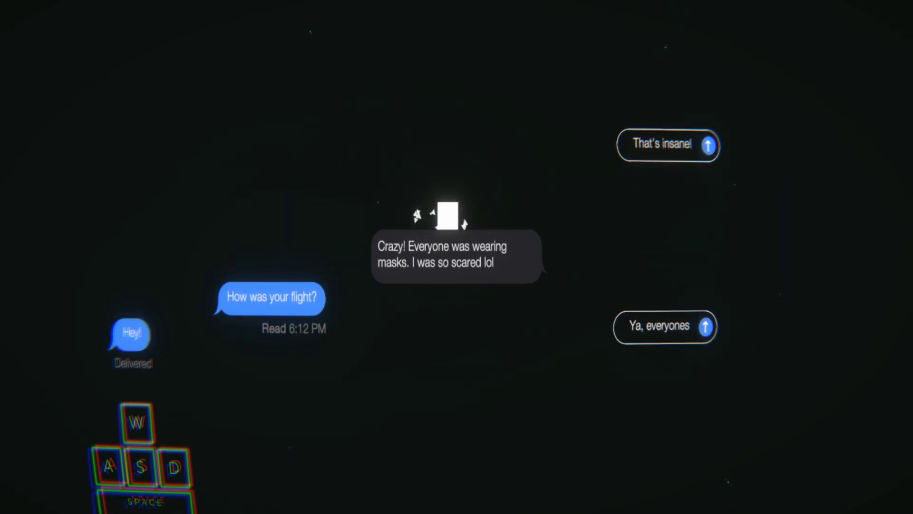
{"action": "key", "text": "a"}
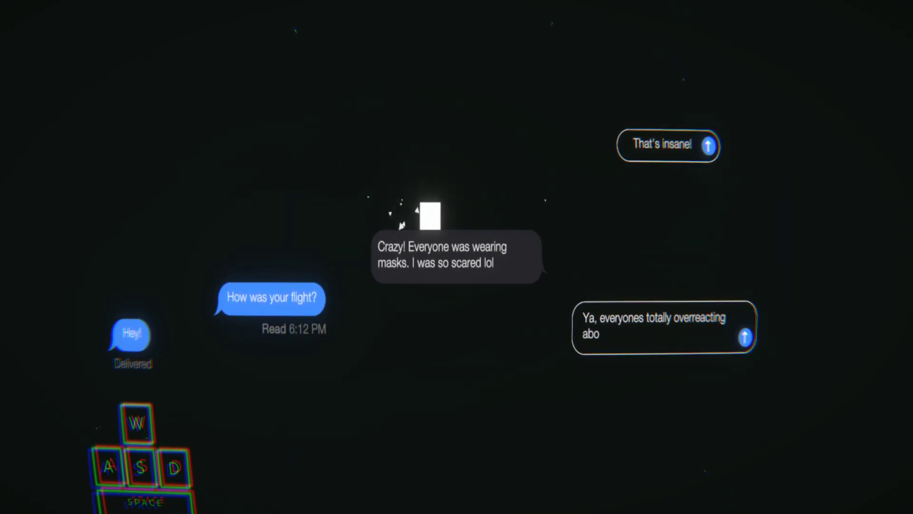
{"action": "key", "text": "a"}
{"action": "key", "text": "d"}
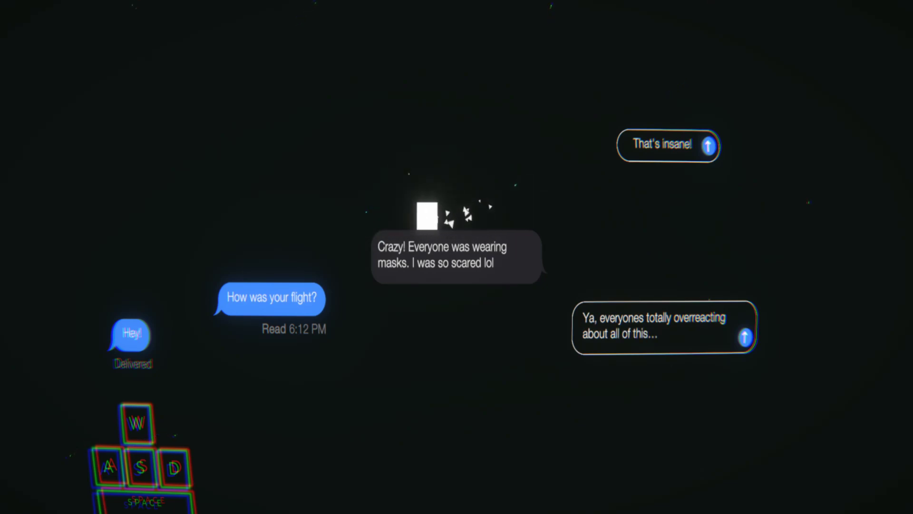
{"action": "key", "text": "a"}
{"action": "key", "text": "d"}
{"action": "key", "text": "space"}
Step: Finish sending "That's insane!" so the chat continues toward Sam's plans
{"action": "key", "text": "d"}
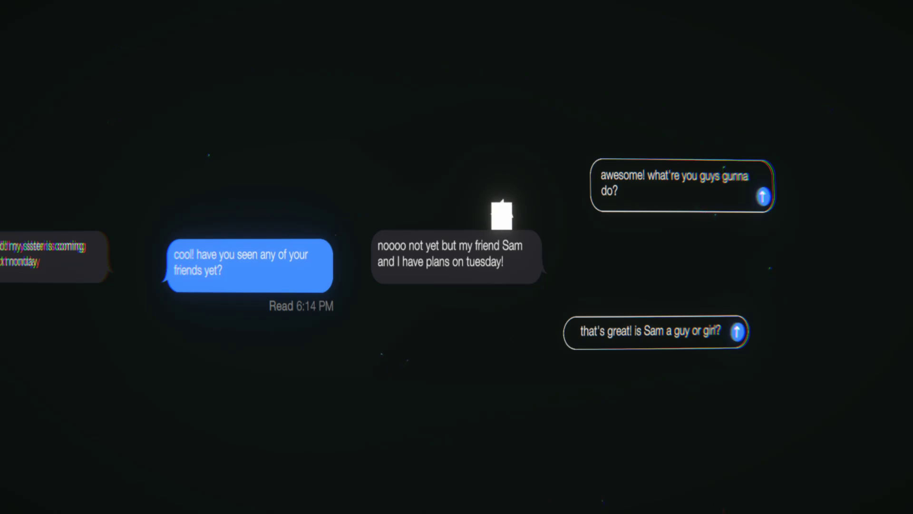
Step: Cross the friend's reply and send the "awesome!" answer
{"action": "key", "text": "Left"}
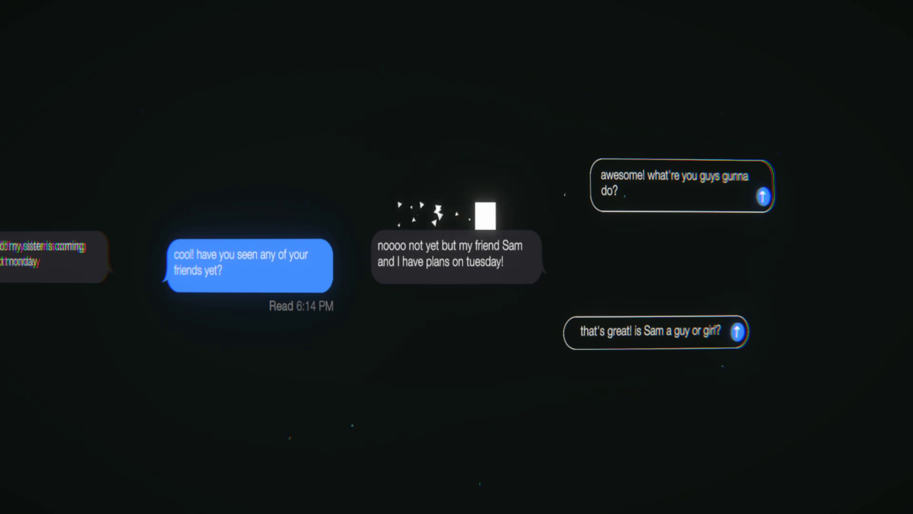
{"action": "key", "text": "Right"}
{"action": "key", "text": "space"}
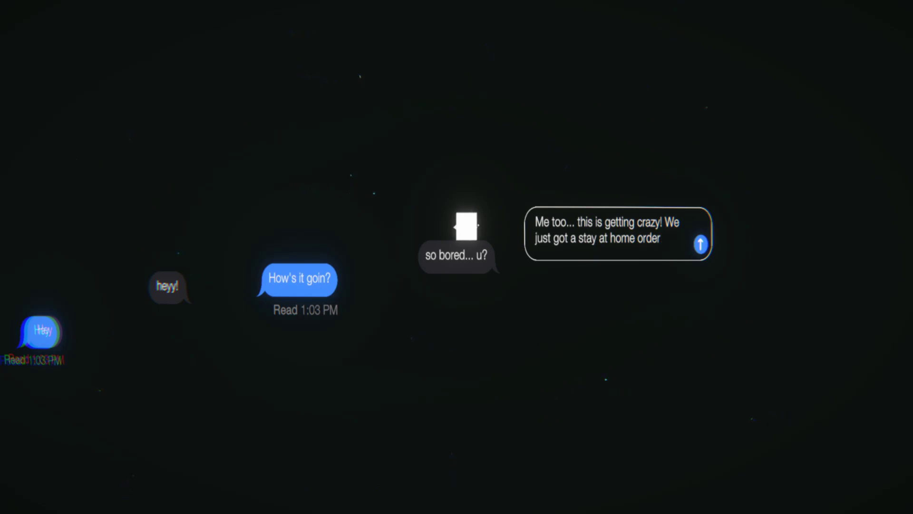
Step: Send the reply about the stay-at-home order
{"action": "key", "text": "Right"}
{"action": "key", "text": "space"}
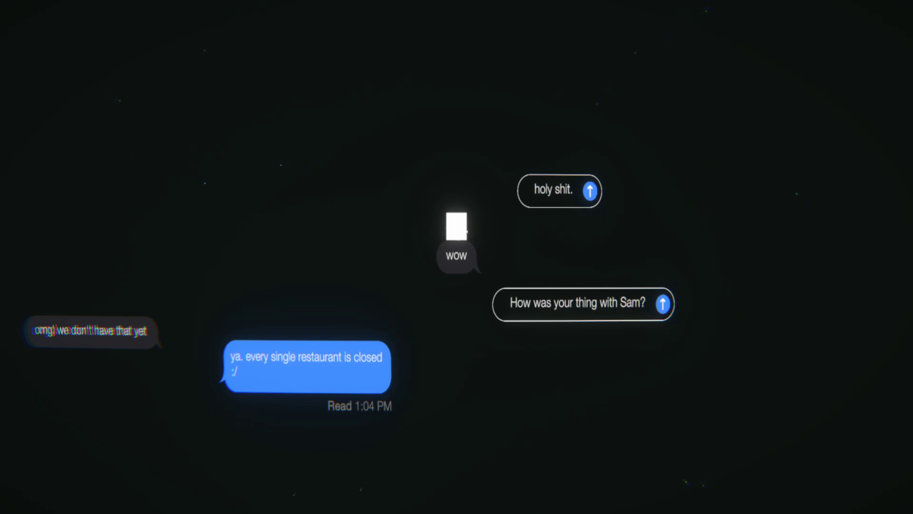
Step: Send "How was your thing with Sam?", then pick "aw I'm sorry, what happend?"
{"action": "key", "text": "Right"}
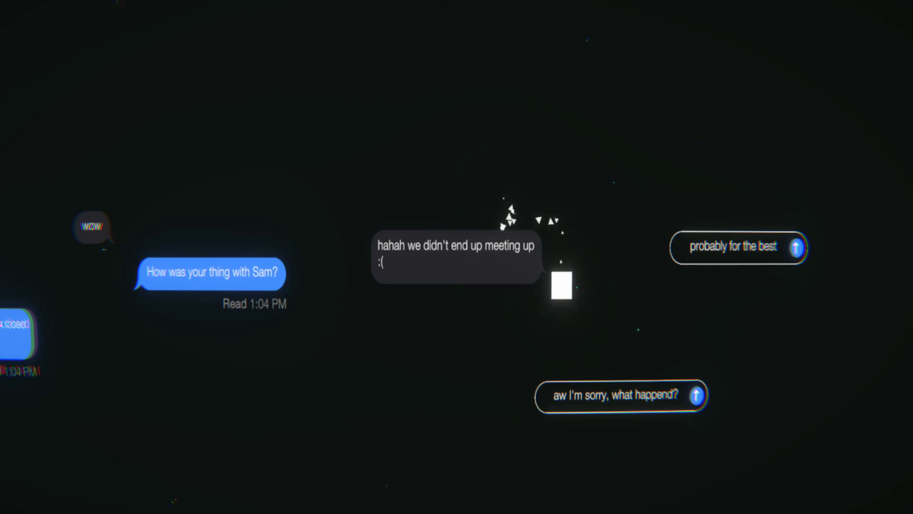
{"action": "left_click", "coordinate": [607, 395]}
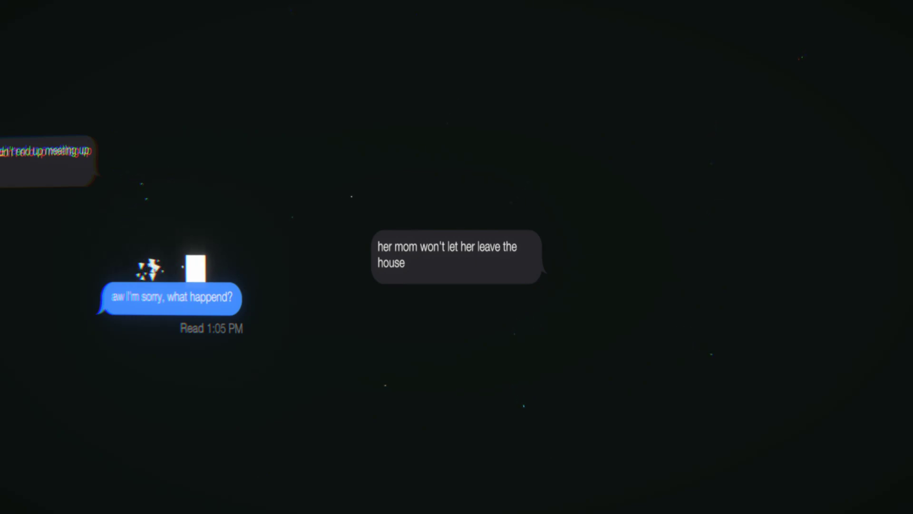
Step: Send the reply hoping you'll get to see her soon
{"action": "key", "text": "Right"}
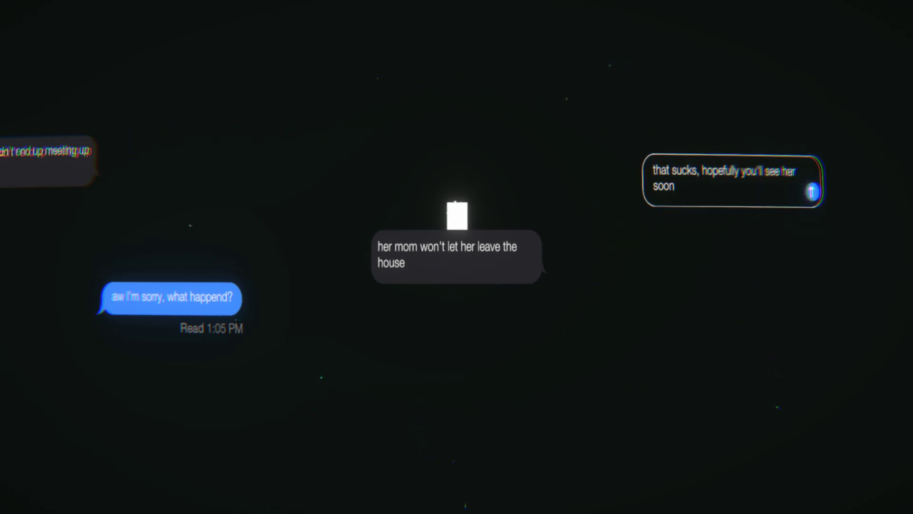
{"action": "key", "text": "Right"}
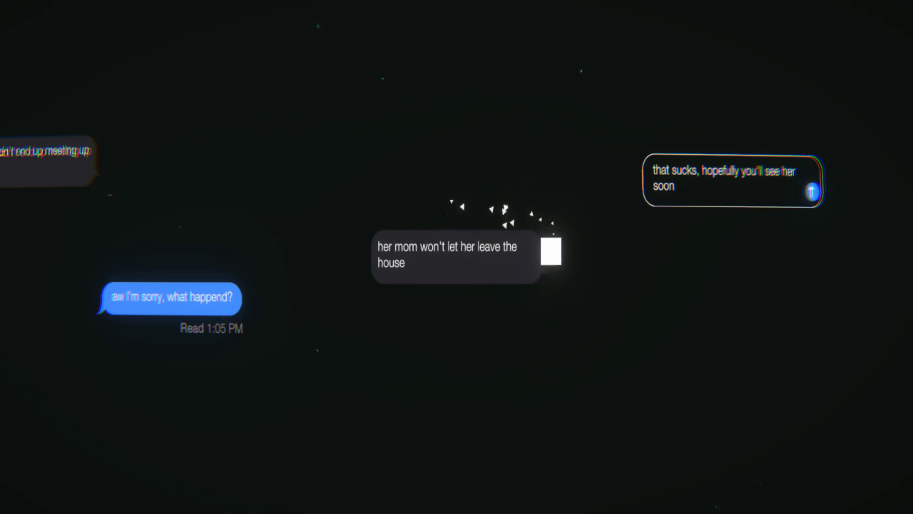
{"action": "key", "text": "space"}
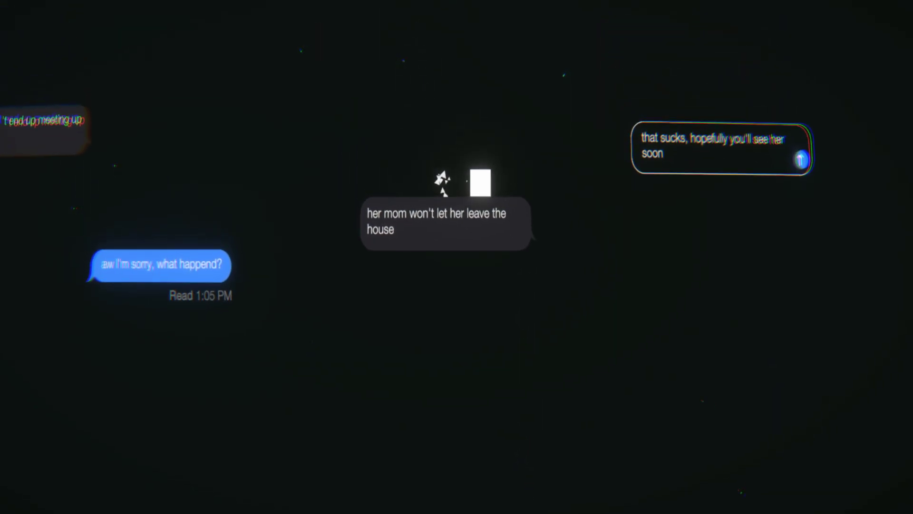
{"action": "key", "text": "Right"}
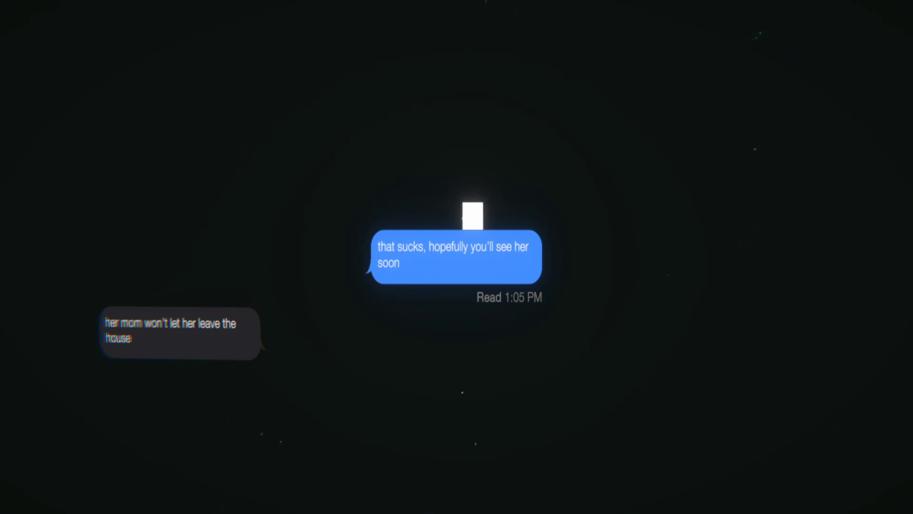
Step: Cross the sent message and send the "so..." reply
{"action": "key", "text": "Right"}
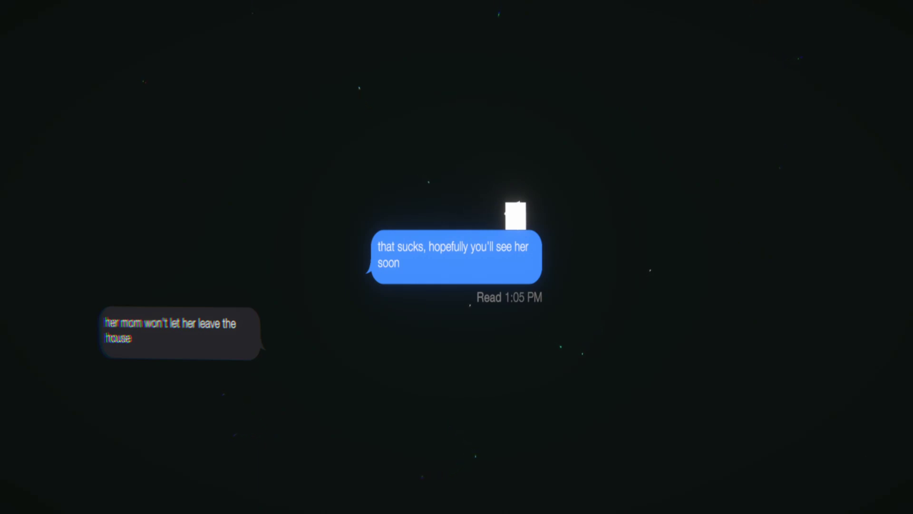
{"action": "key", "text": "Left"}
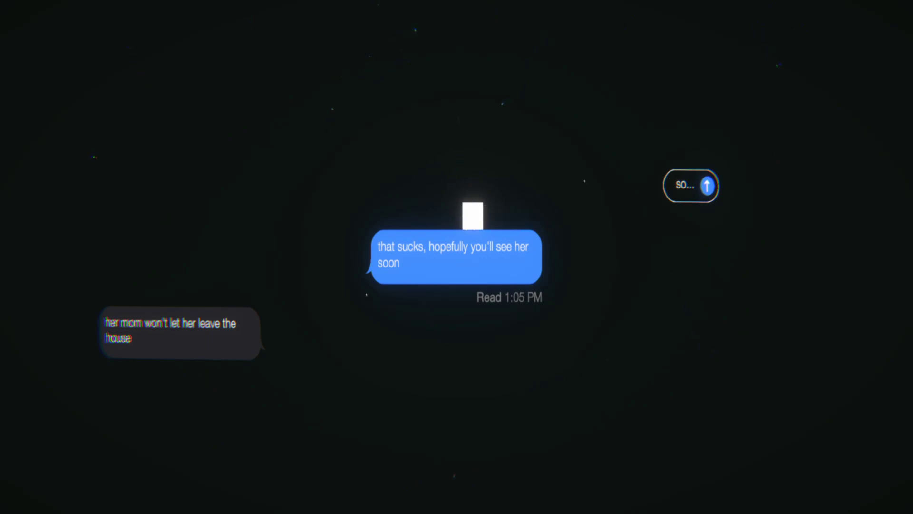
{"action": "key", "text": "Left"}
{"action": "key", "text": "Right"}
{"action": "key", "text": "space"}
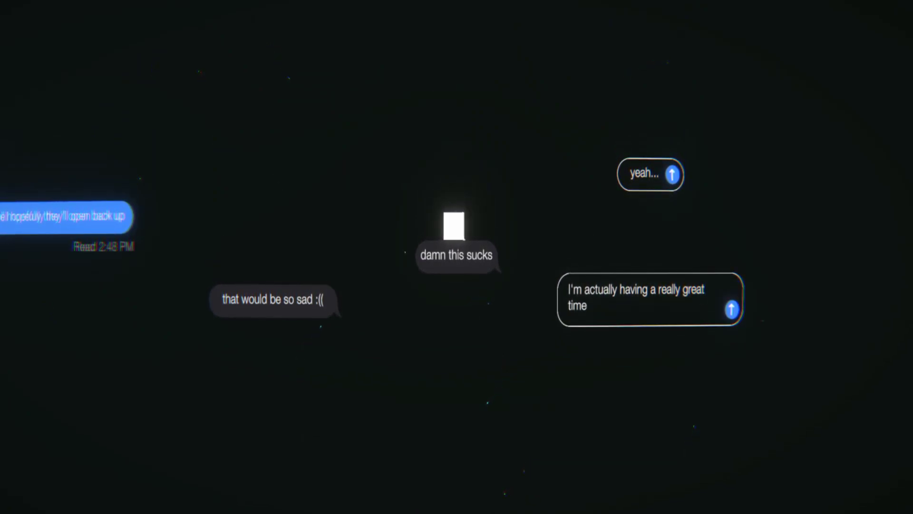
Step: Send "yeah... it'll end tho" instead of "I'm actually having a really great time"
{"action": "key", "text": "space"}
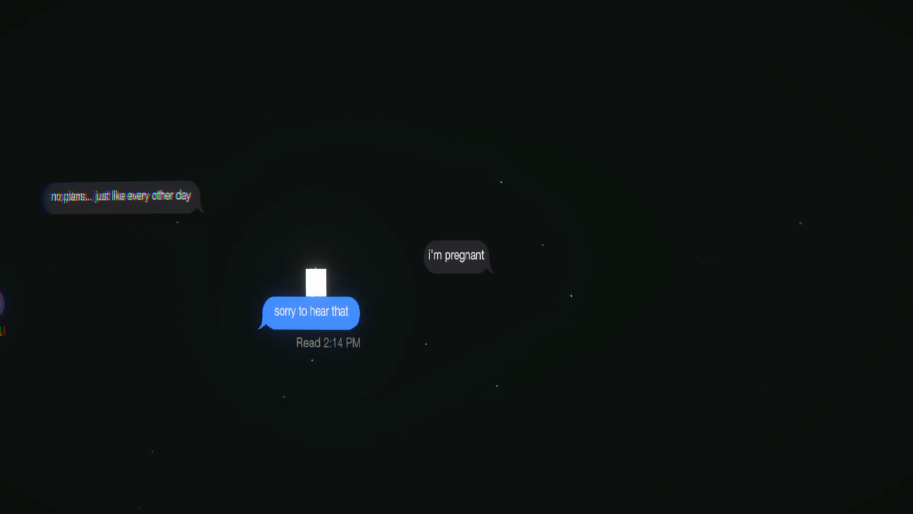
Step: Climb from "sorry to hear that" onto "i'm pregnant" and send "WHAAAT NO WAY"
{"action": "key", "text": "Left"}
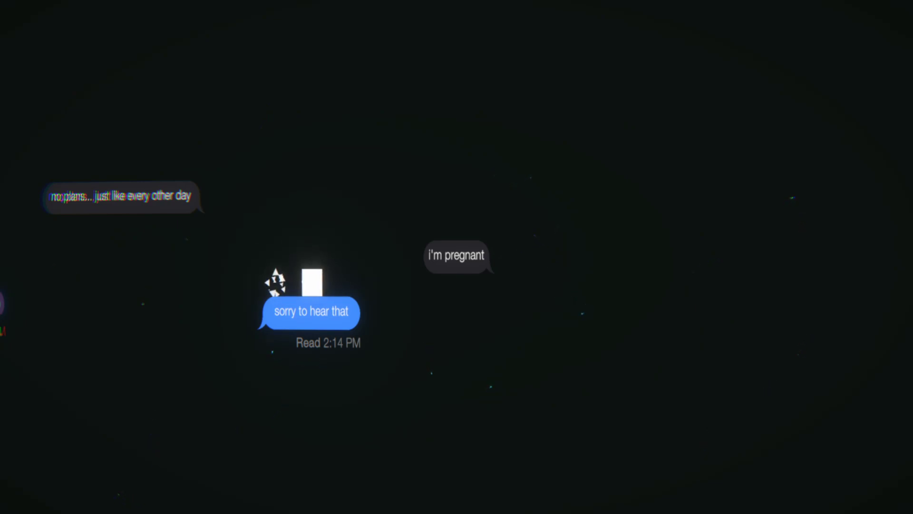
{"action": "key", "text": "Up"}
{"action": "key", "text": "Right"}
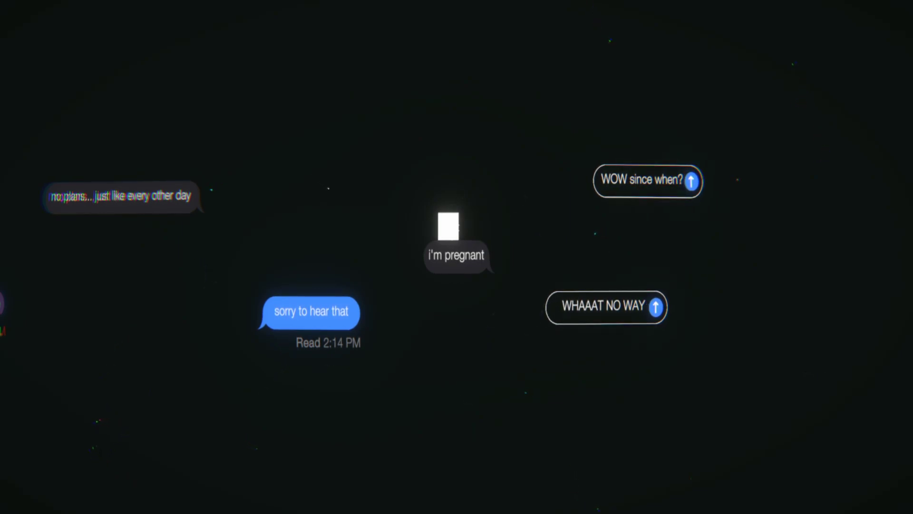
{"action": "key", "text": "Up"}
{"action": "key", "text": "Right"}
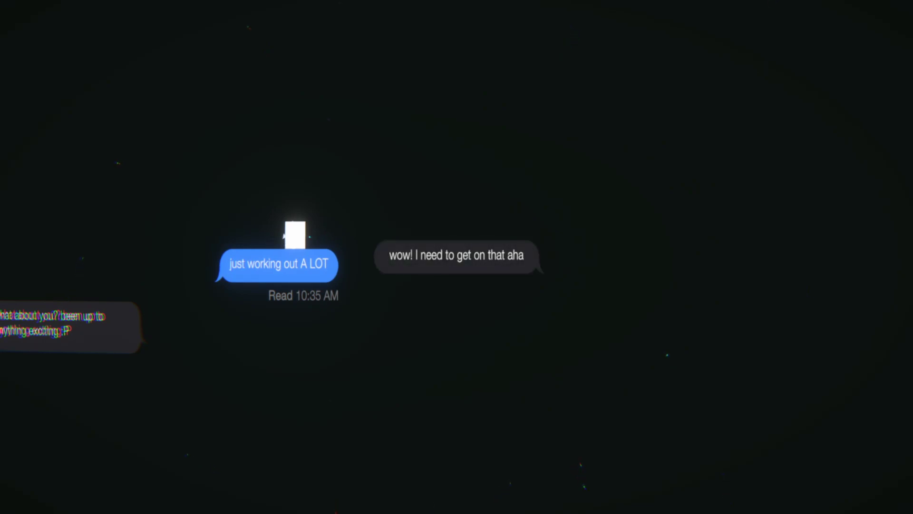
Step: Cross the "just working out A LOT" reply bubble
{"action": "key", "text": "Left"}
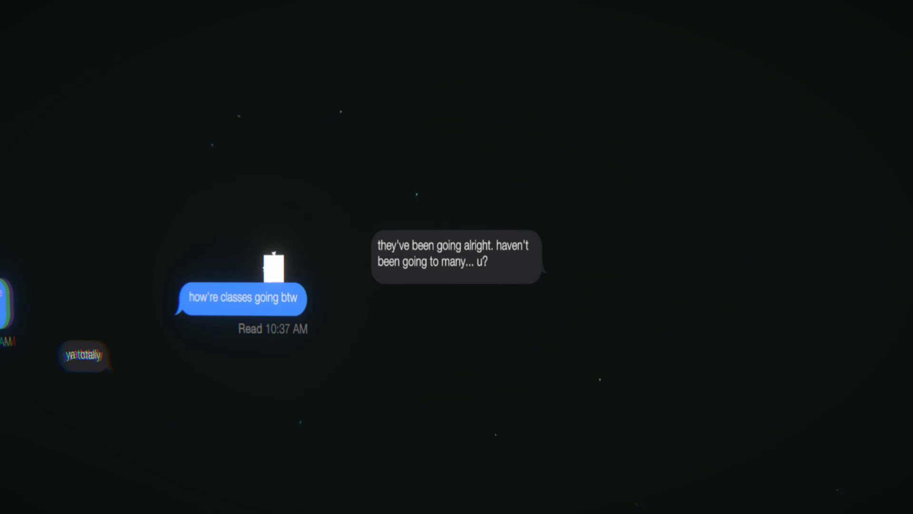
Step: Hop onto the friend's reply about how classes are going
{"action": "key", "text": "space"}
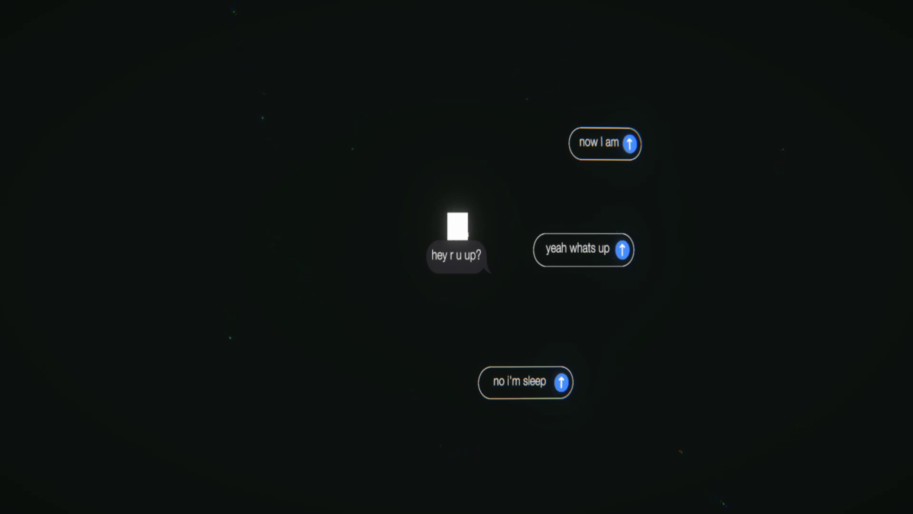
Step: Reply 'yeah whats up' and advance to the friend's message about feeling alone
{"action": "key", "text": "space"}
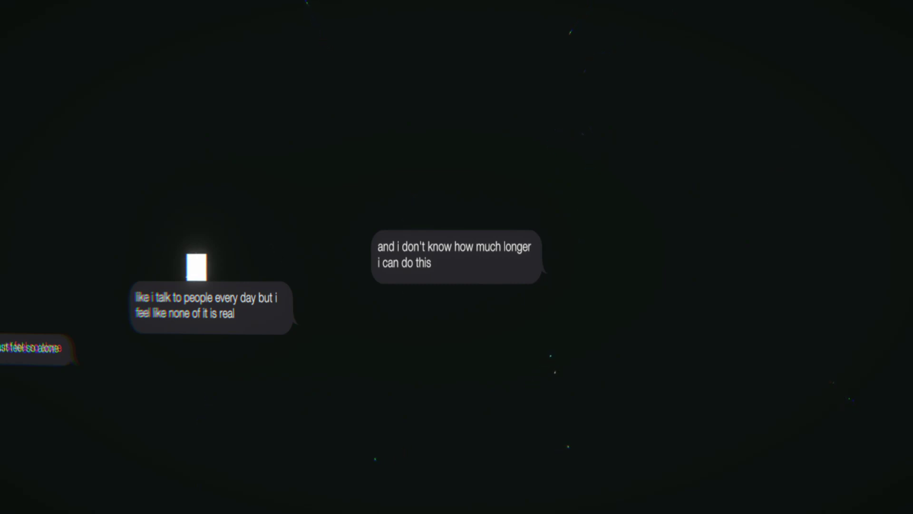
{"action": "key", "text": "space"}
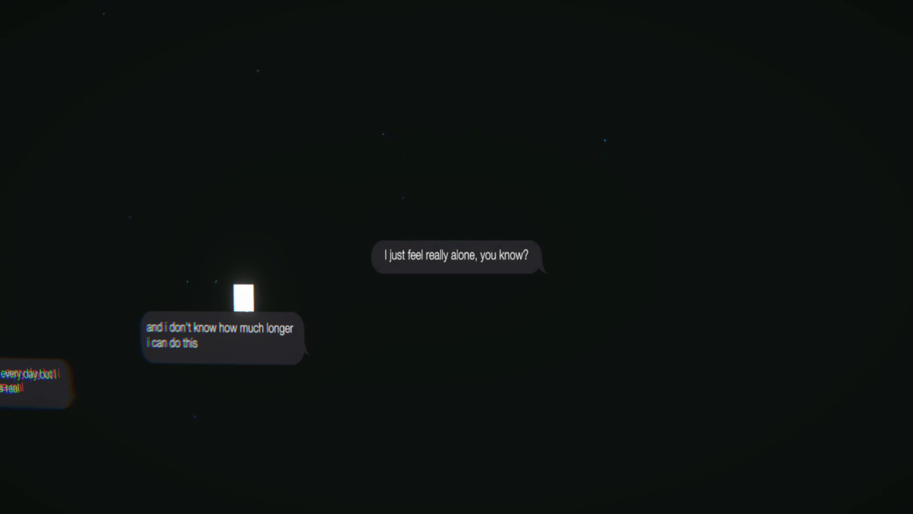
Step: Climb onto the friend's message and send 'I'll always be here for you'
{"action": "key", "text": "space"}
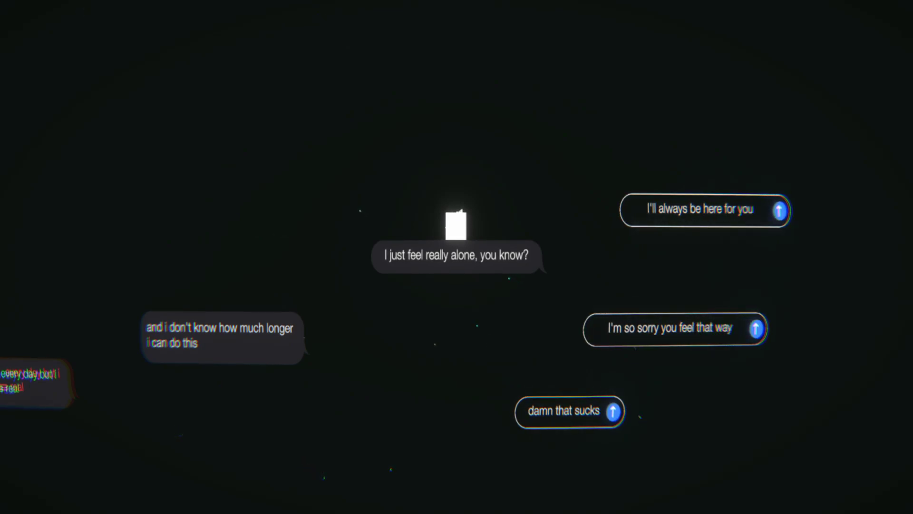
{"action": "key", "text": "space"}
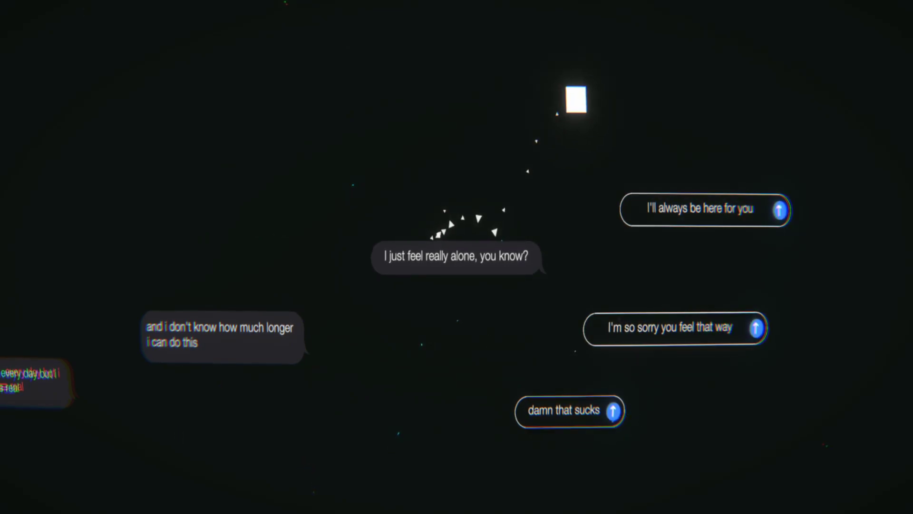
{"action": "key", "text": "Right"}
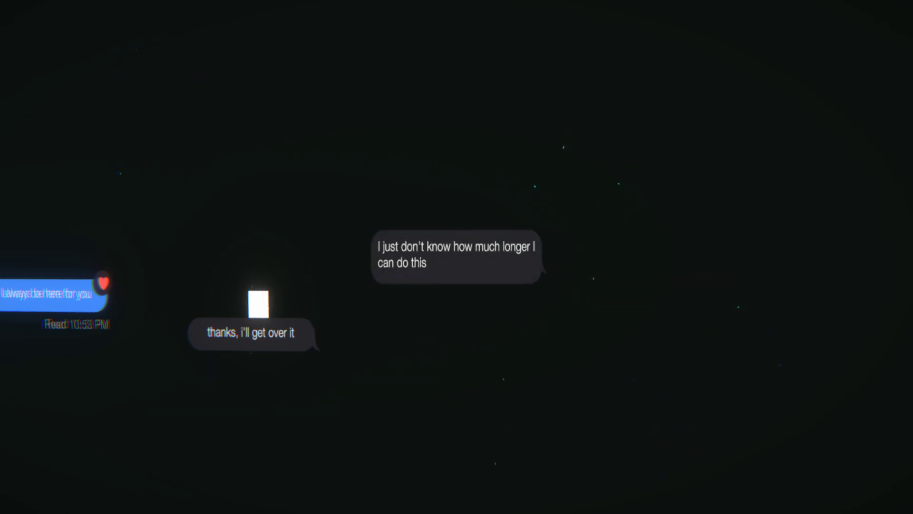
Step: Hop onto the friend's next message and send 'we're in this together'
{"action": "key", "text": "space"}
{"action": "key", "text": "Right"}
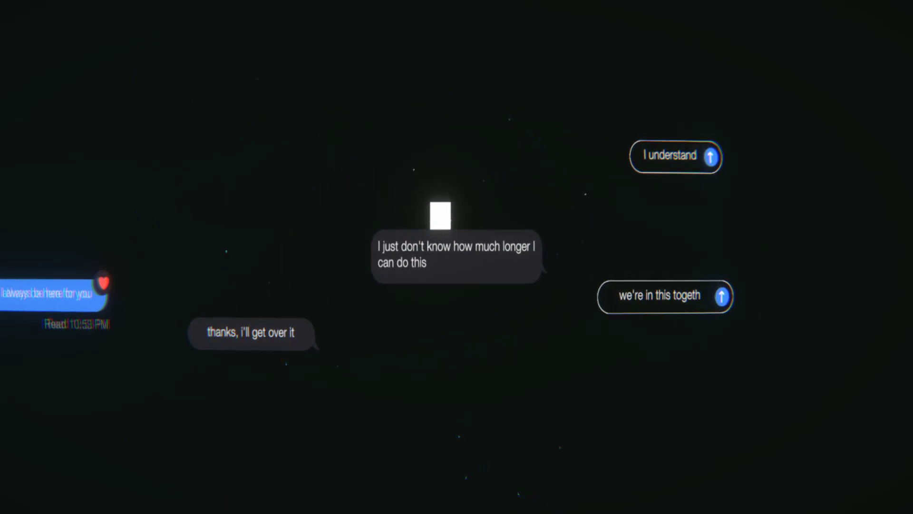
{"action": "key", "text": "space"}
{"action": "key", "text": "Right"}
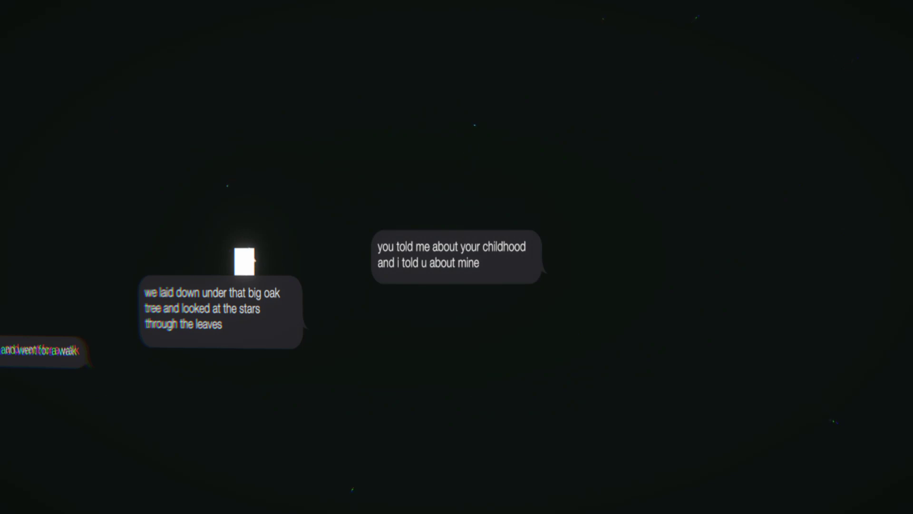
Step: Answer the childhood memory with 'yeah i remember', then send 'me too...'
{"action": "key", "text": "space"}
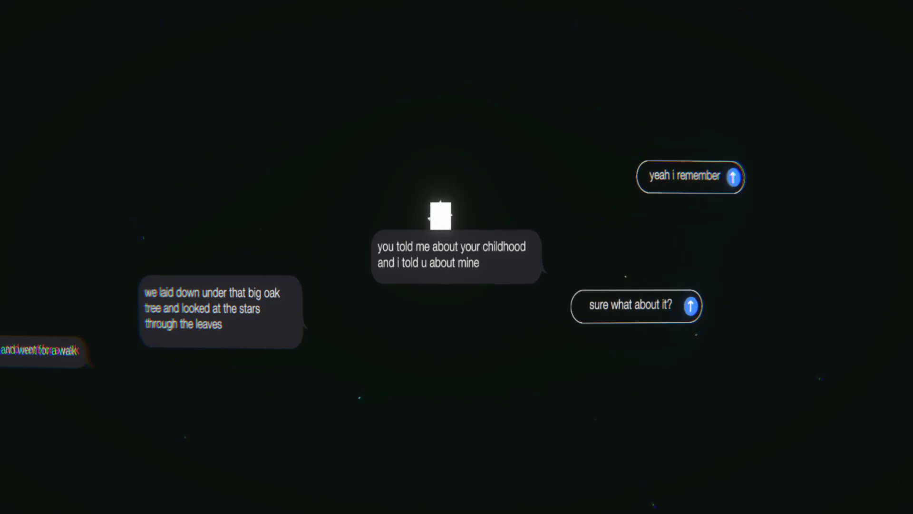
{"action": "key", "text": "Right"}
{"action": "key", "text": "space"}
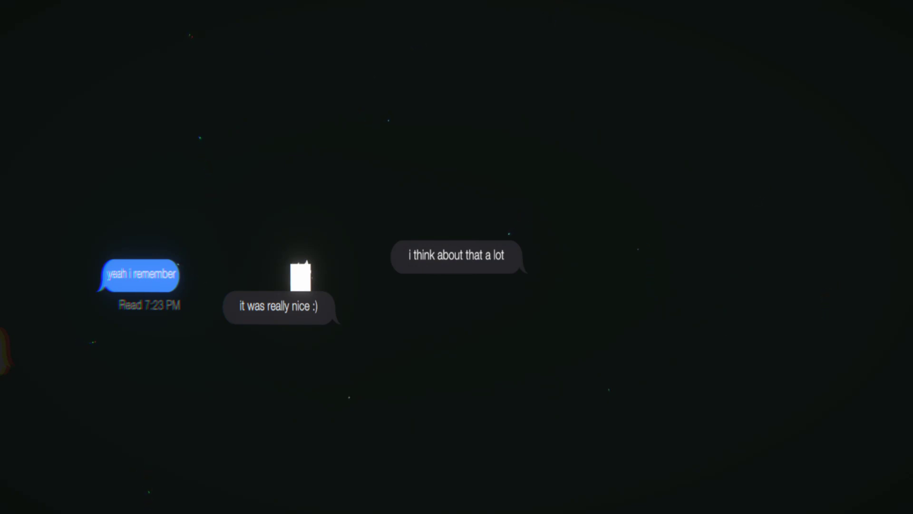
{"action": "key", "text": "space"}
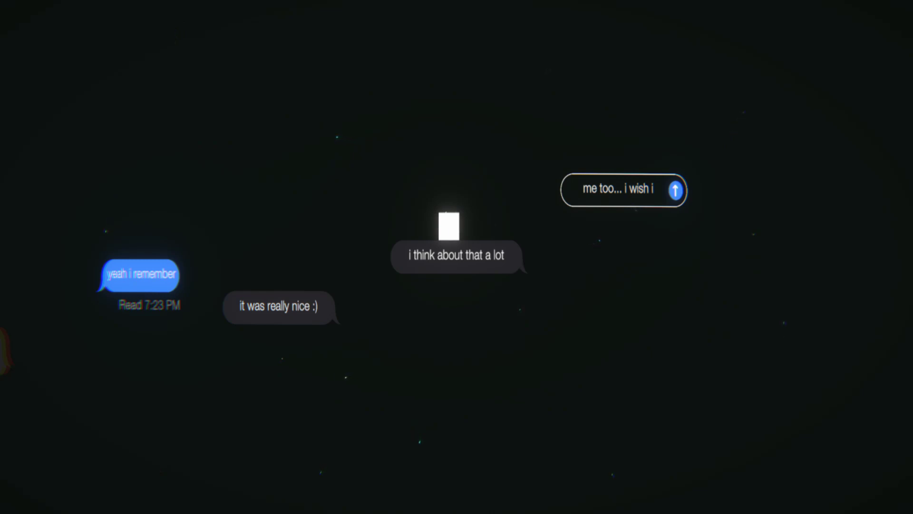
{"action": "key", "text": "space"}
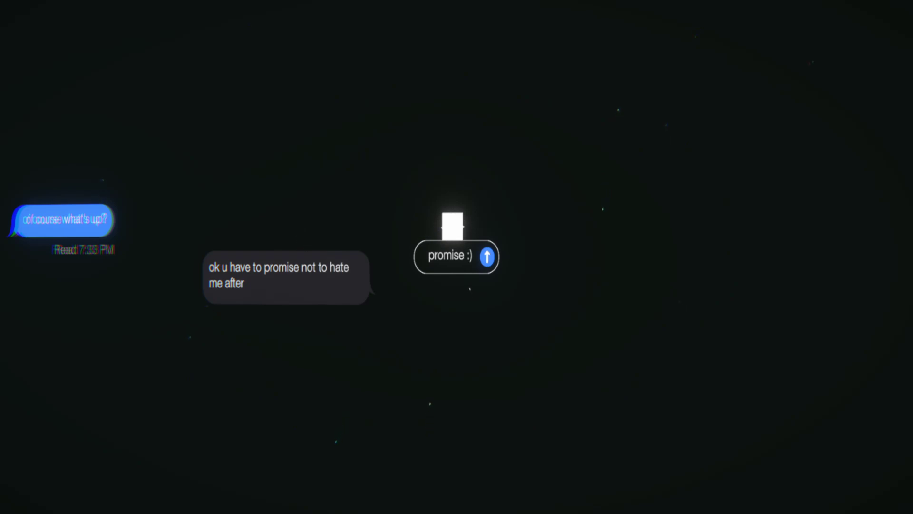
Step: Land on the 'promise :)' draft bubble to send it
{"action": "key", "text": "space"}
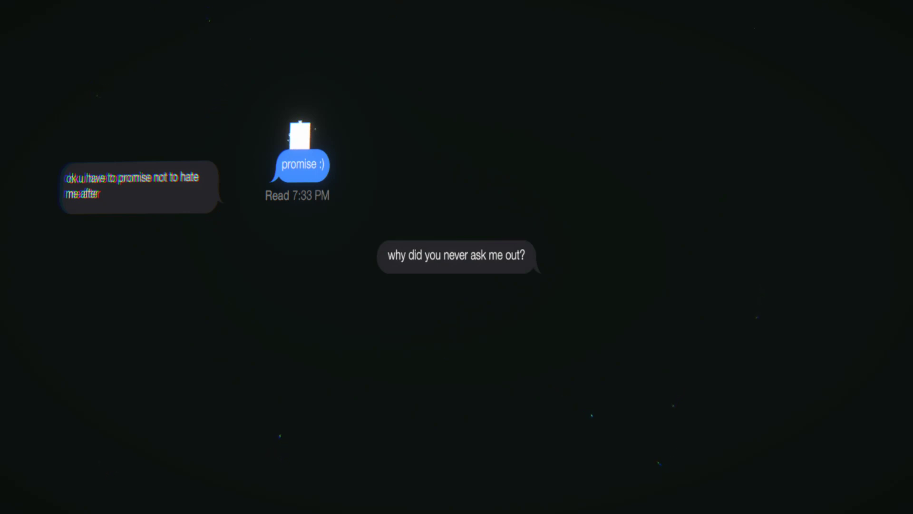
Step: Climb onto 'why did you never ask me out?' and leap toward the top reply
{"action": "key", "text": "space"}
{"action": "key", "text": "Right"}
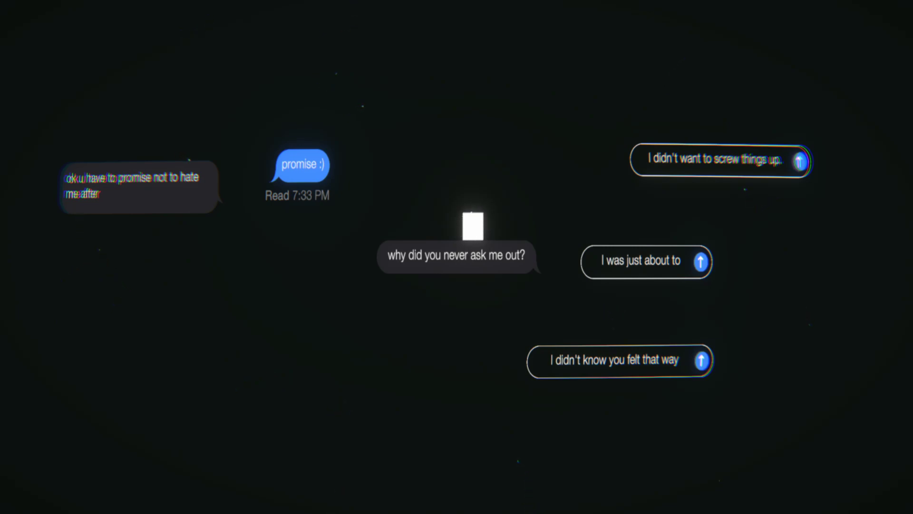
{"action": "key", "text": "Left"}
Step: Leap toward the upper 'well i think ur really REALLY great' reply
{"action": "key", "text": "Right"}
{"action": "key", "text": "space"}
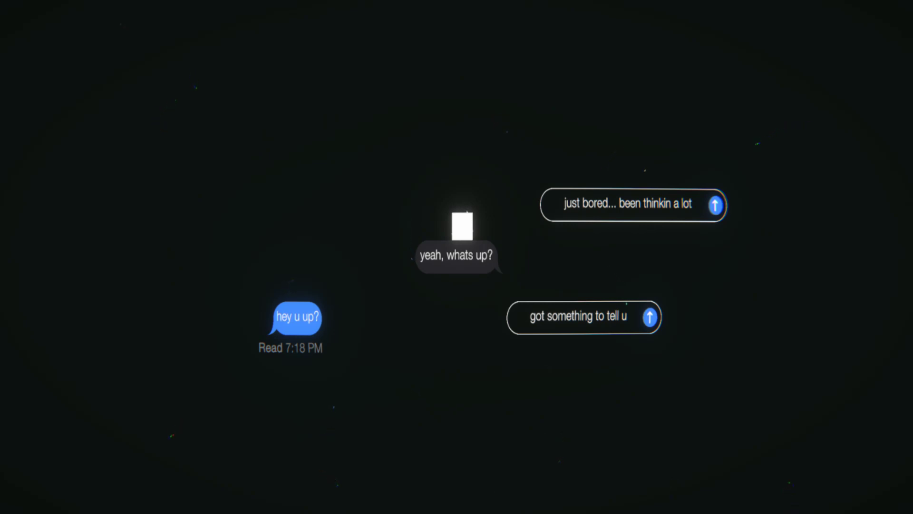
Step: Send 'just bored... been thinkin a lot' and climb onto the friend's grey question
{"action": "key", "text": "space"}
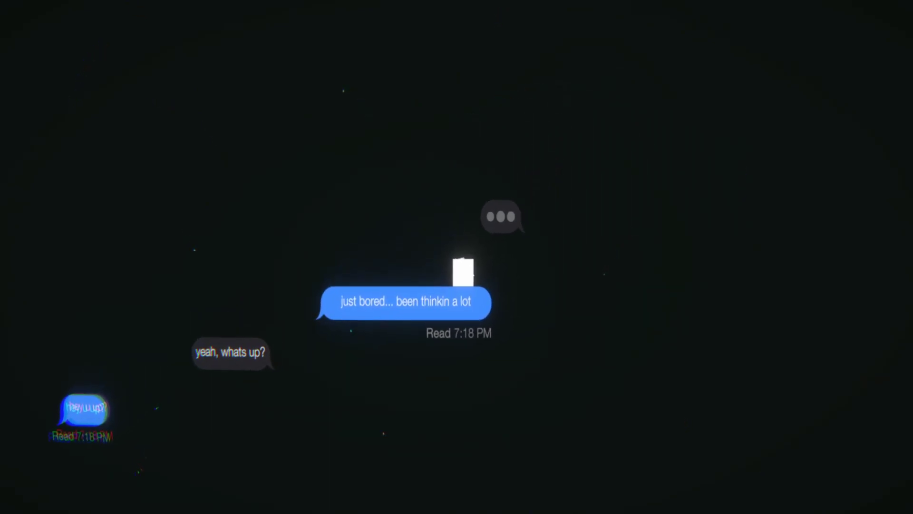
{"action": "key", "text": "Left"}
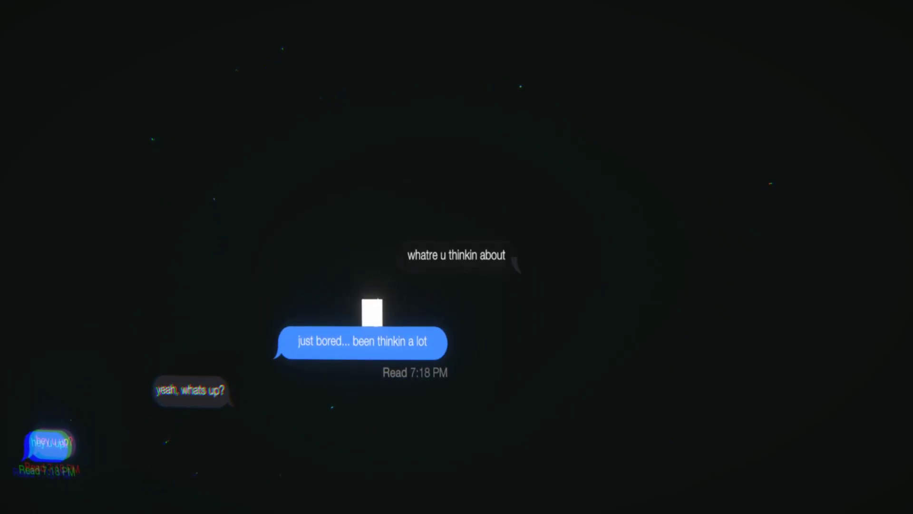
{"action": "key", "text": "space"}
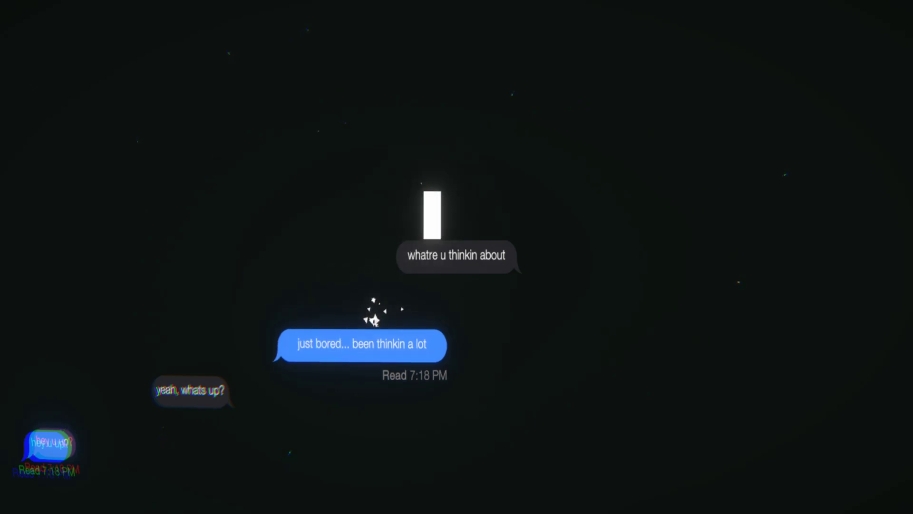
Step: Cross the question bubble and send the reply 'you'
{"action": "key", "text": "Right"}
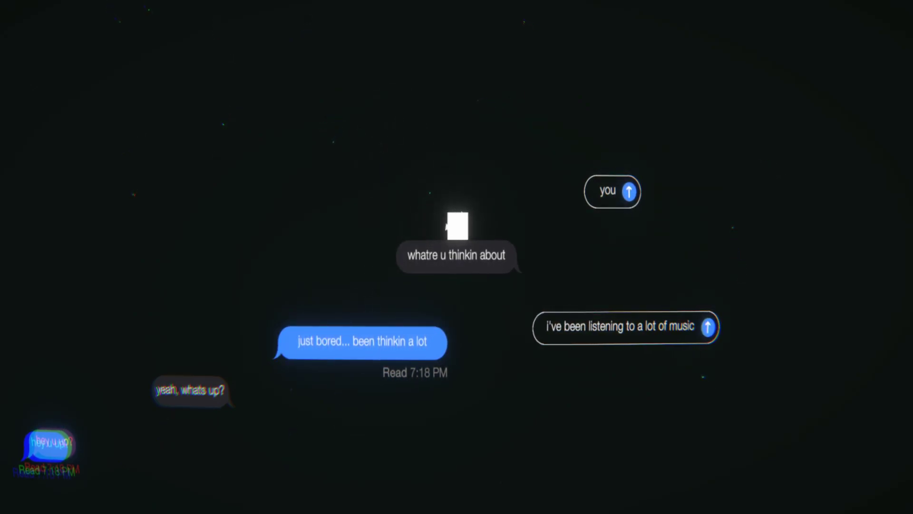
{"action": "key", "text": "Right"}
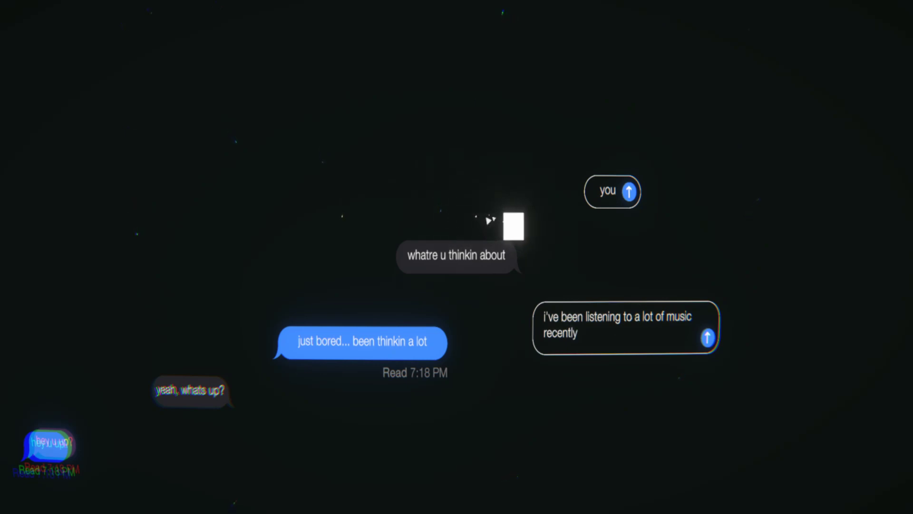
{"action": "key", "text": "space"}
{"action": "key", "text": "Right"}
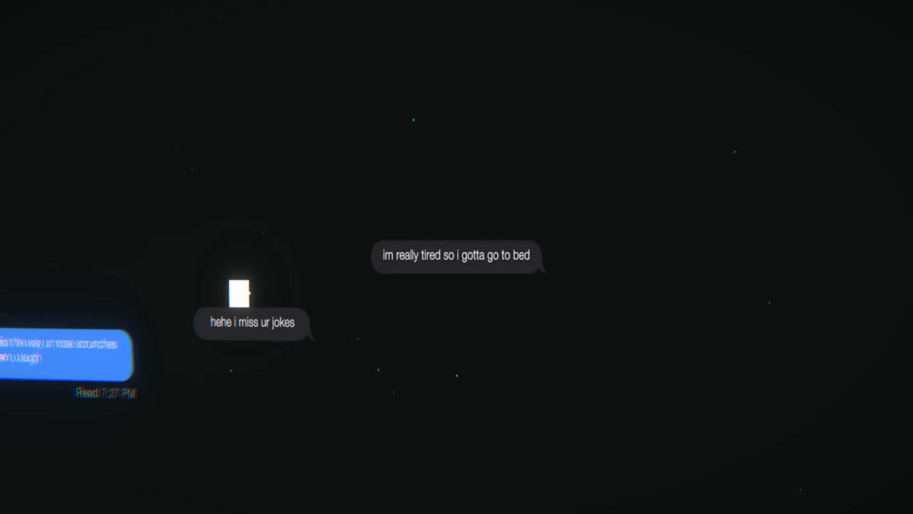
Step: Cross the 'im really tired' and 'i'll dream of u' bubbles, then send 'deal :) goodnight'
{"action": "key", "text": "space"}
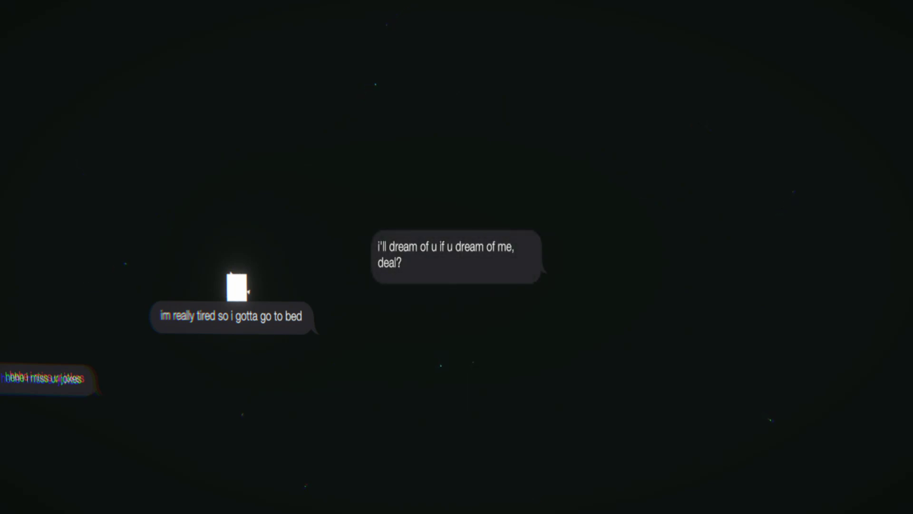
{"action": "key", "text": "Left"}
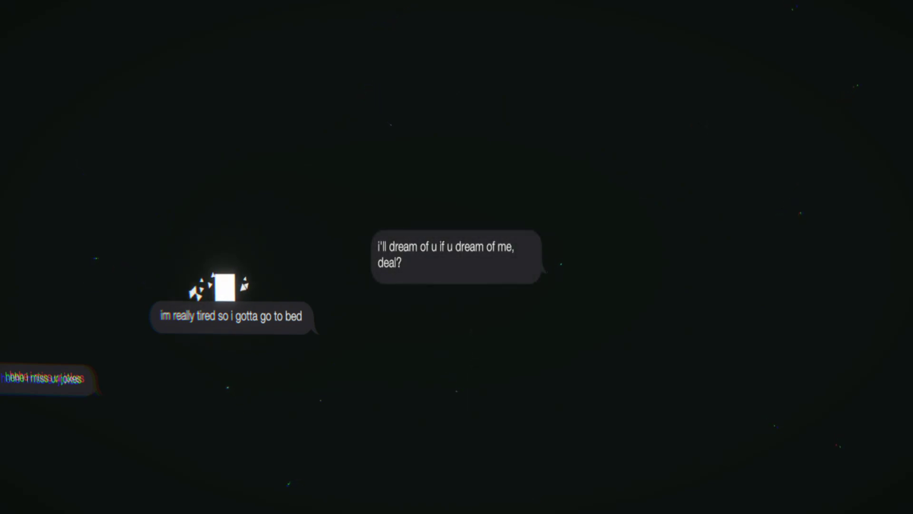
{"action": "key", "text": "Up"}
{"action": "key", "text": "Right"}
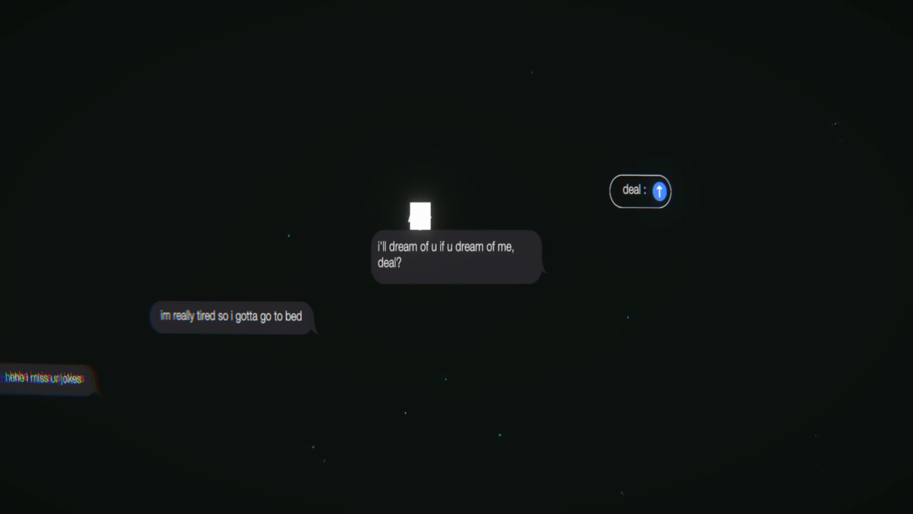
{"action": "key", "text": "Right"}
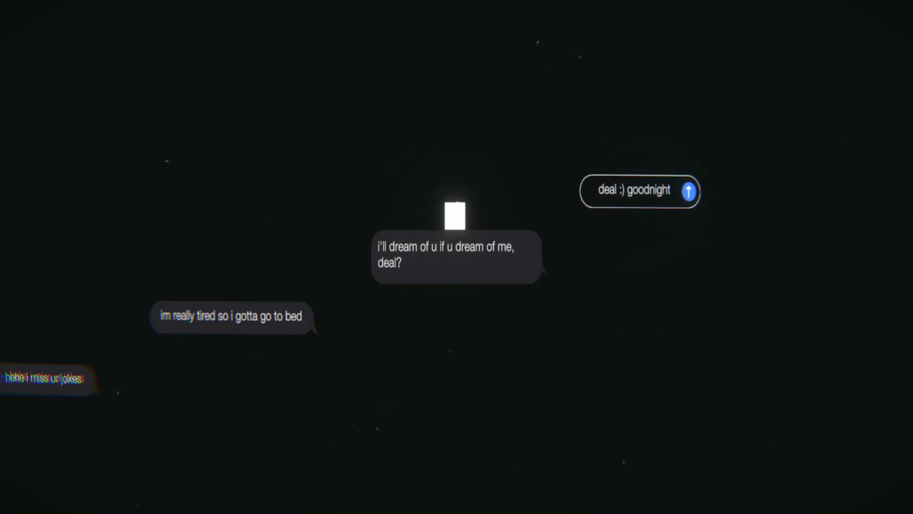
{"action": "key", "text": "Left"}
{"action": "key", "text": "Right"}
{"action": "key", "text": "space"}
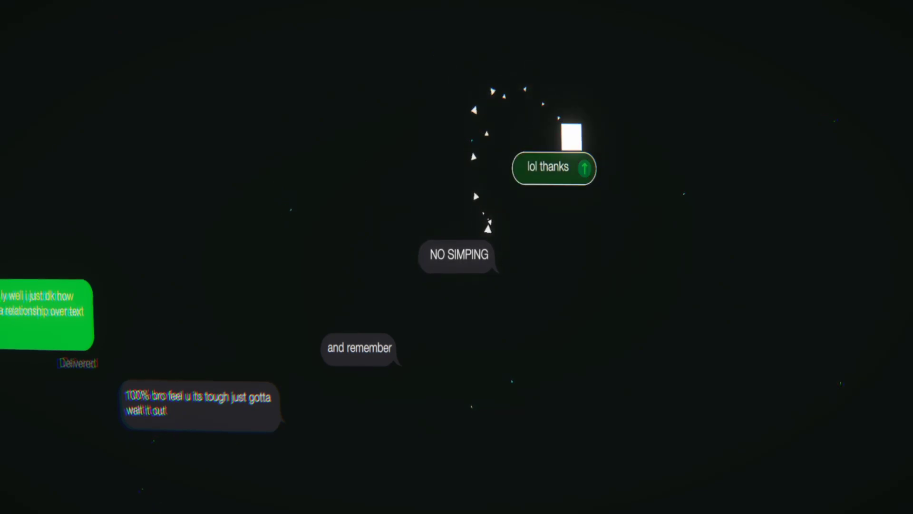
Step: Send the 'lol thanks' reply bubble
{"action": "left_click", "coordinate": [585, 164]}
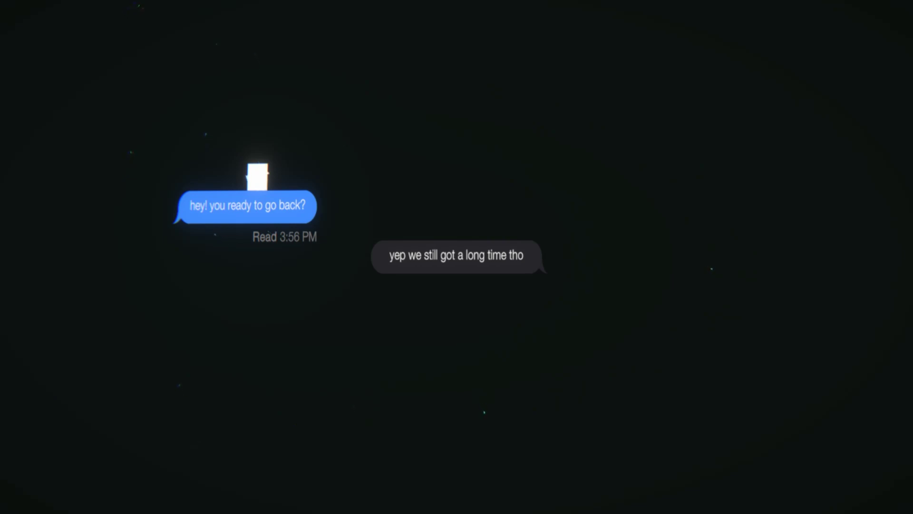
Step: Climb the grey bubbles to the message and send 'aren't you excited?'
{"action": "key", "text": "space"}
{"action": "key", "text": "Right"}
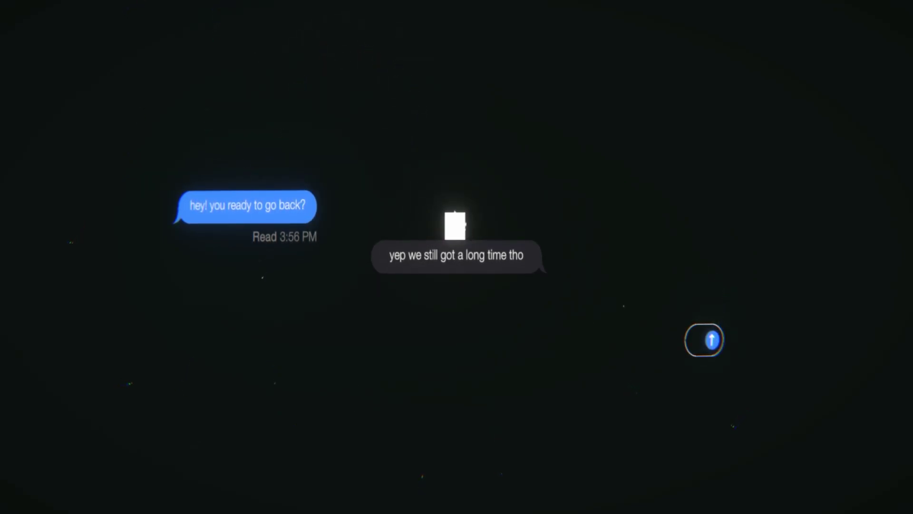
{"action": "type", "text": "ya but aren't you excited"}
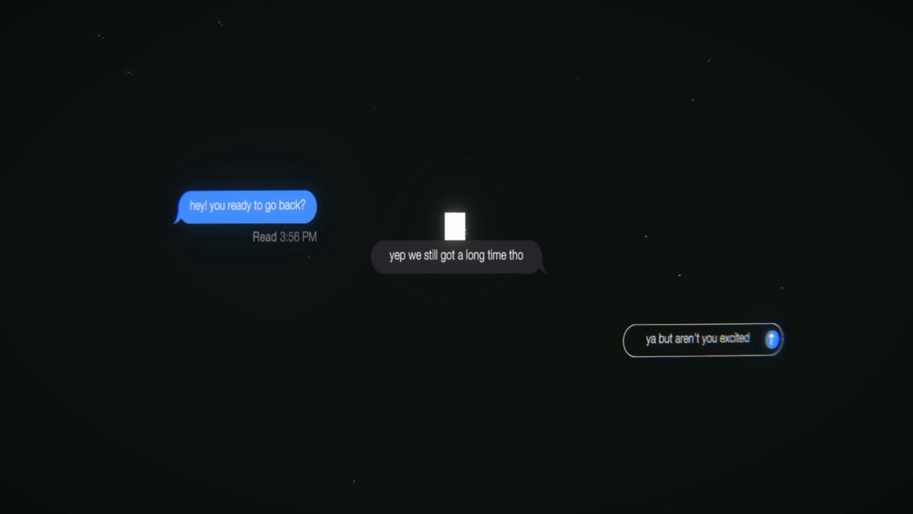
{"action": "key", "text": "Left"}
{"action": "key", "text": "Right"}
{"action": "key", "text": "space"}
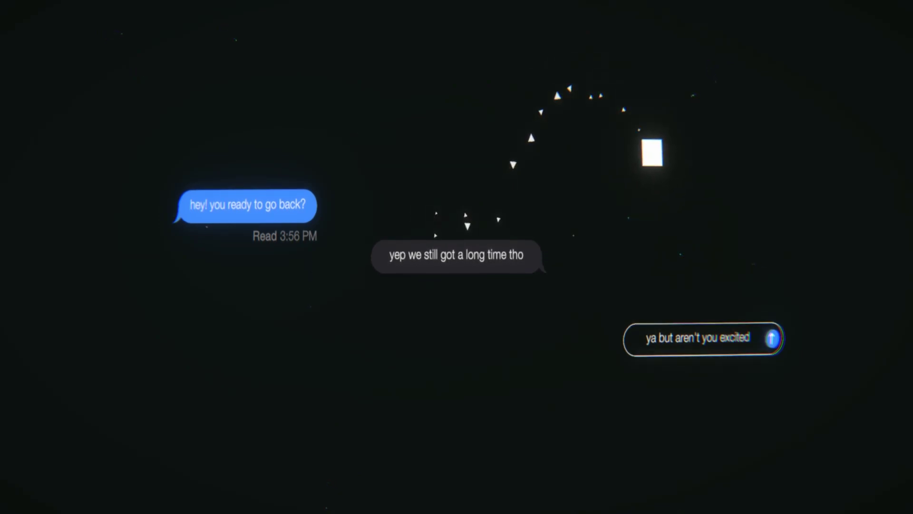
{"action": "type", "text": "?"}
{"action": "key", "text": "Return"}
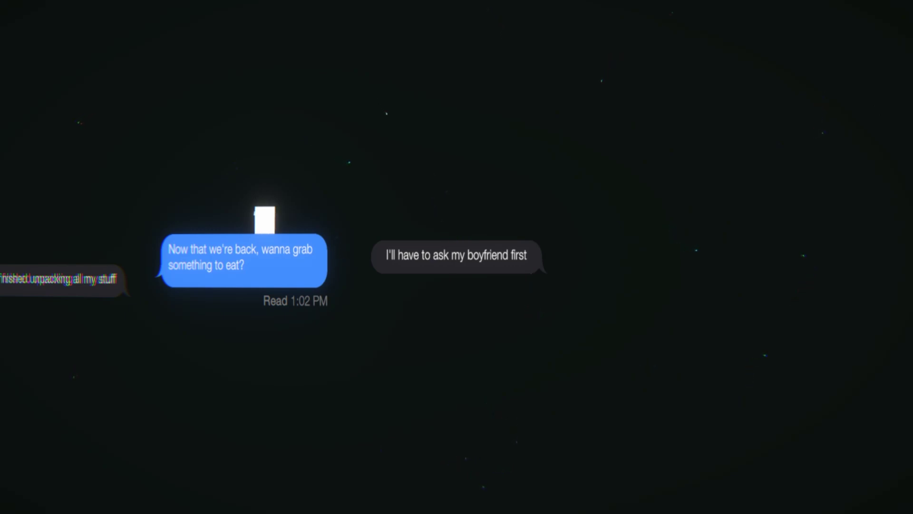
Step: Jump onto the grey bubble to reveal the friend's 'just kidding! i'd love to :)' reply
{"action": "key", "text": "space"}
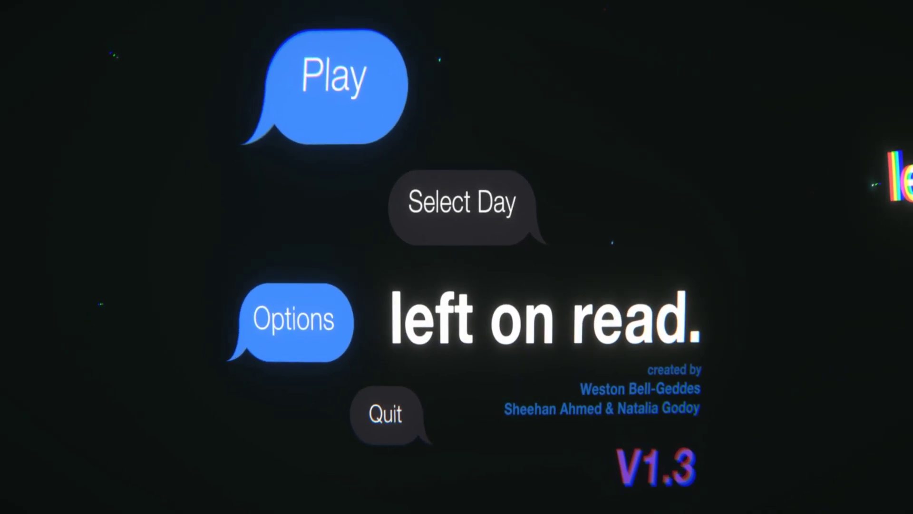
{"action": "key", "text": "Return"}
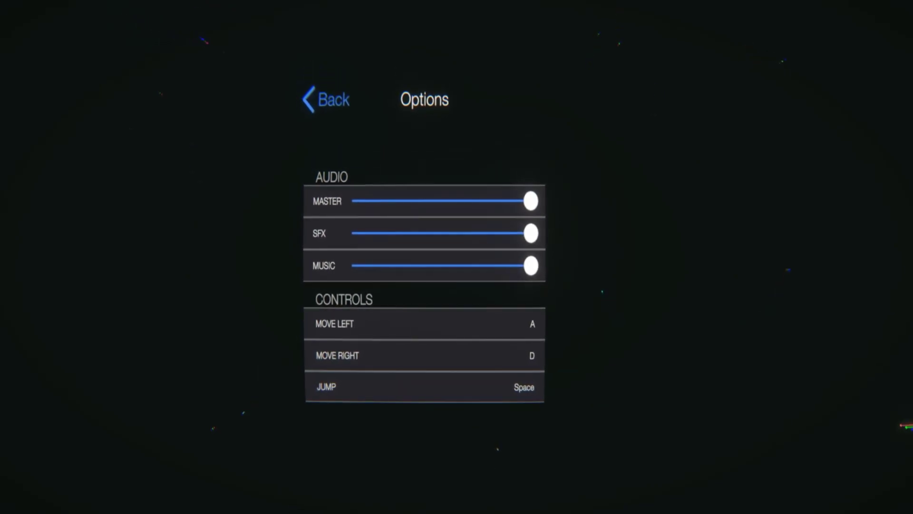
{"action": "key", "text": "Escape"}
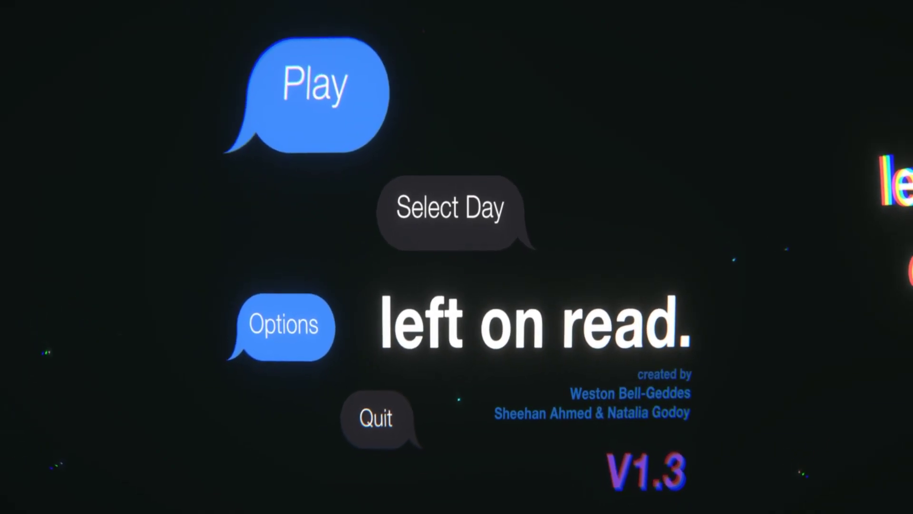
{"action": "key", "text": "Return"}
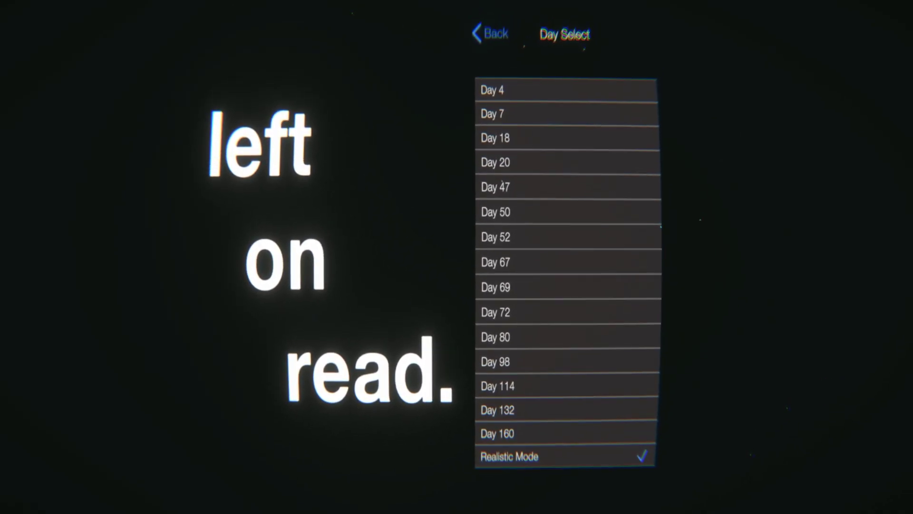
{"action": "key", "text": "Escape"}
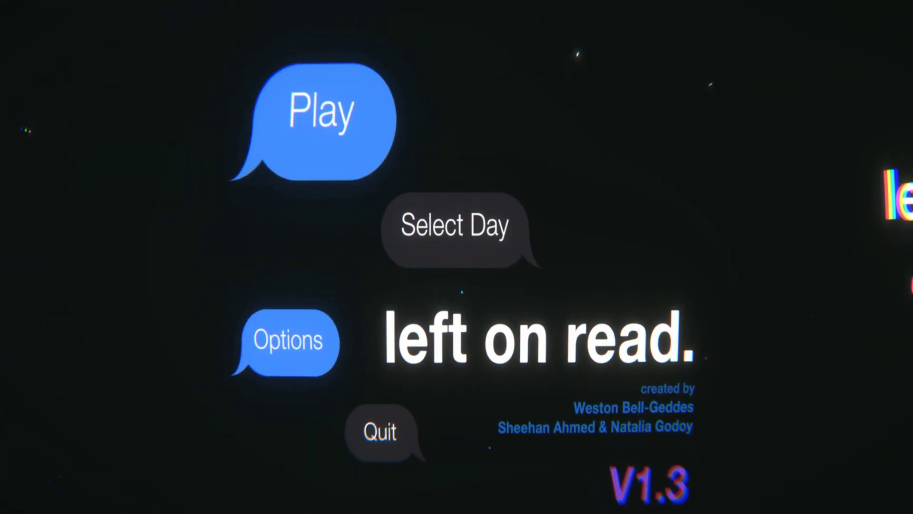